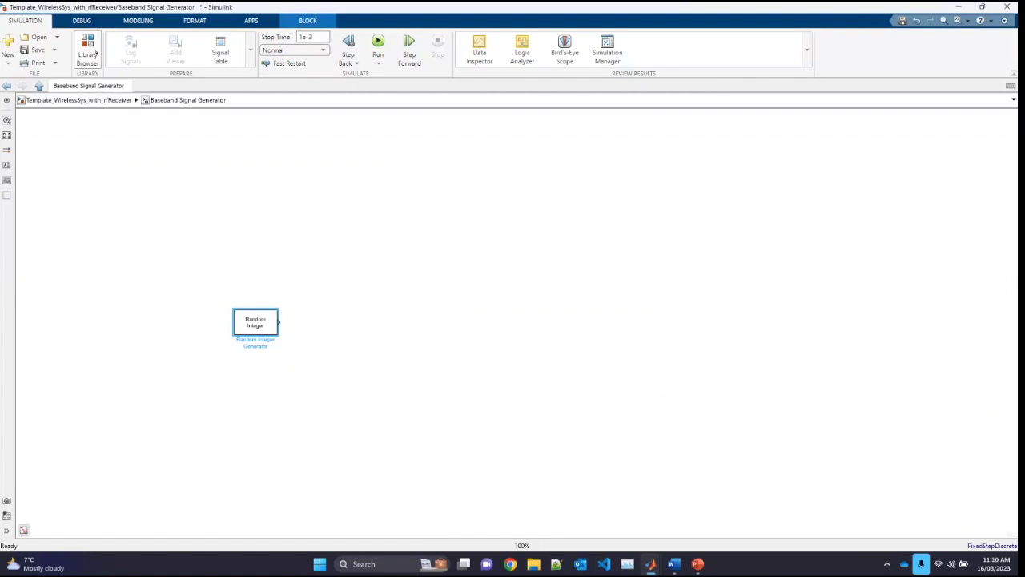
Browse the block library down to the Adaptive Filters under Filtering in the DSP System Toolbox
left_click(93, 55)
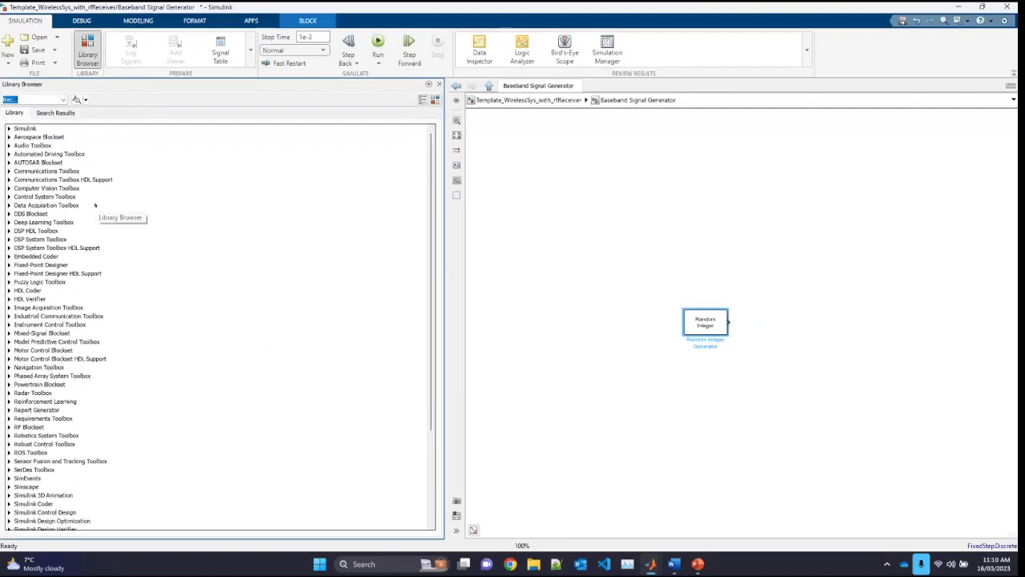
scroll(95, 212, "down", 5)
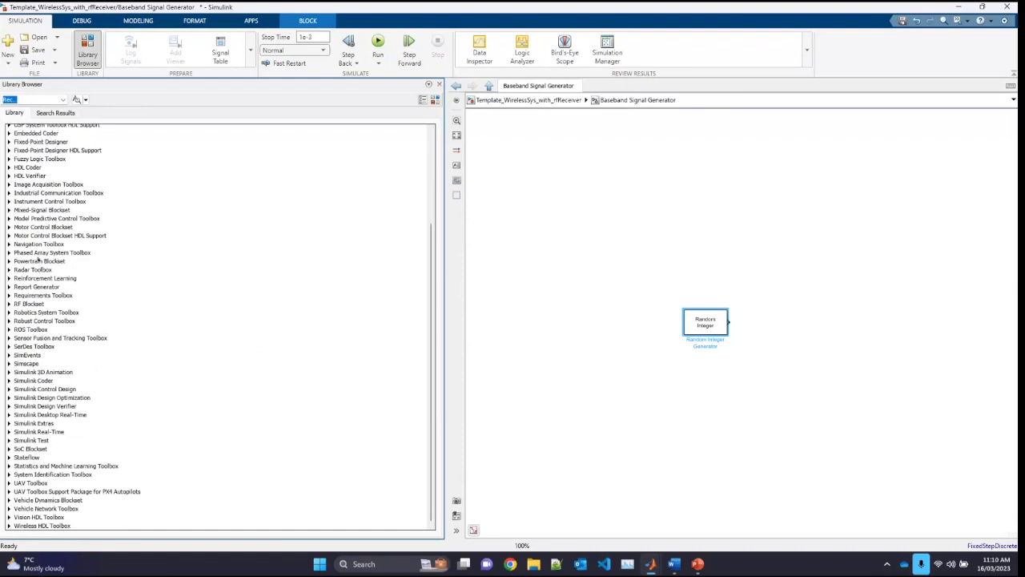
scroll(38, 259, "up", 3)
left_click(5, 171)
left_click(5, 172)
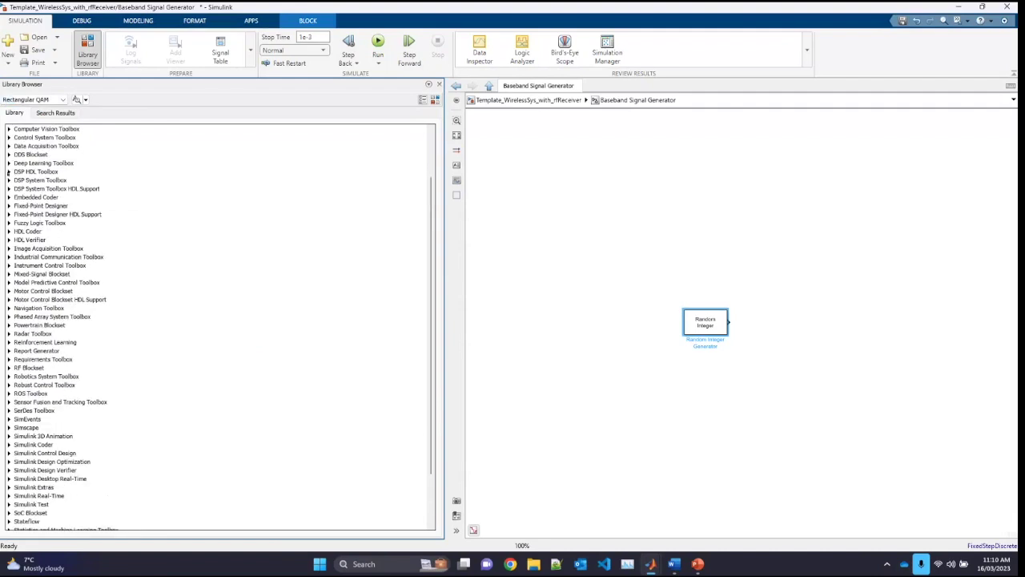
left_click(9, 172)
left_click(9, 172)
left_click(9, 180)
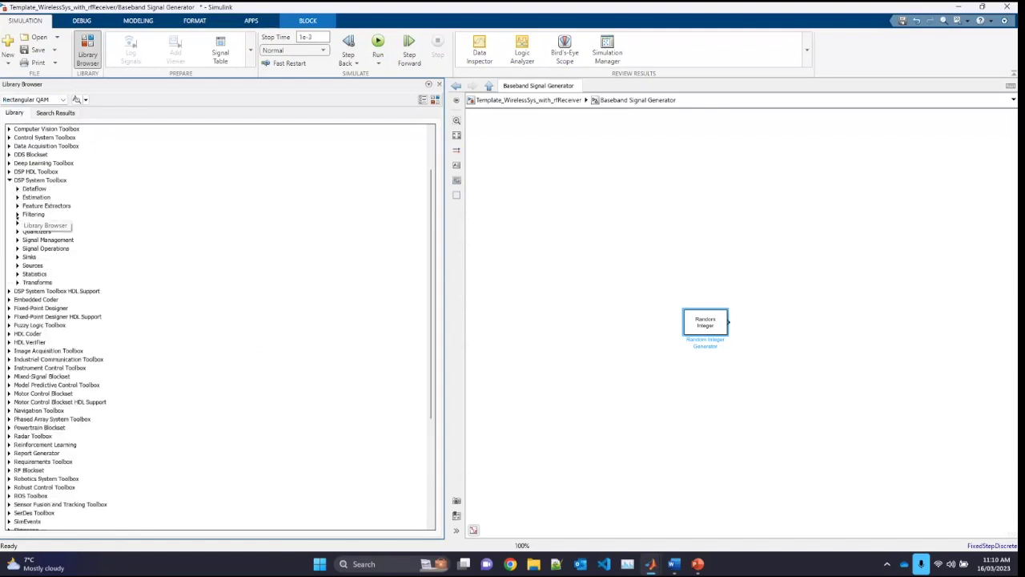
left_click(17, 214)
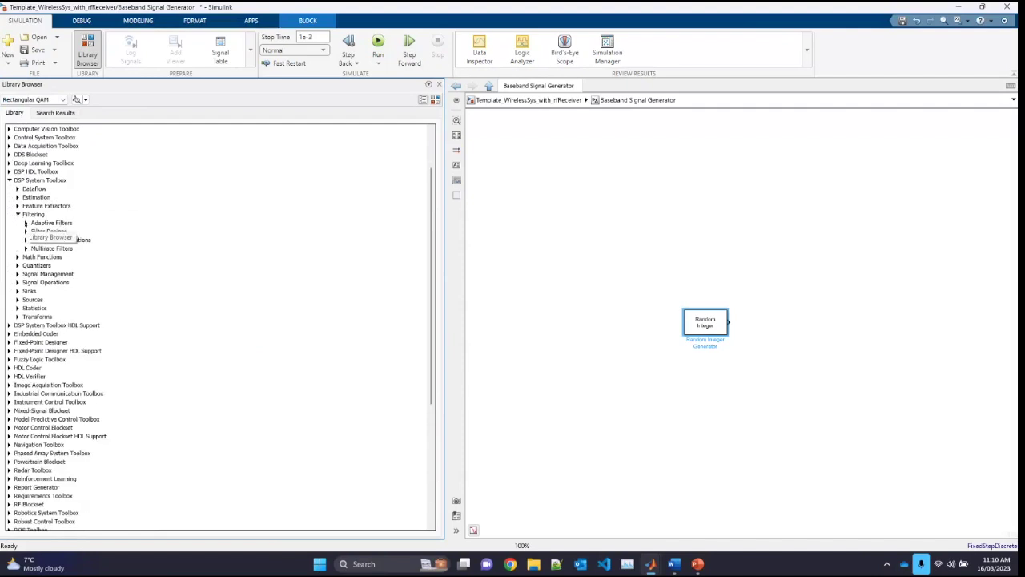
left_click(26, 224)
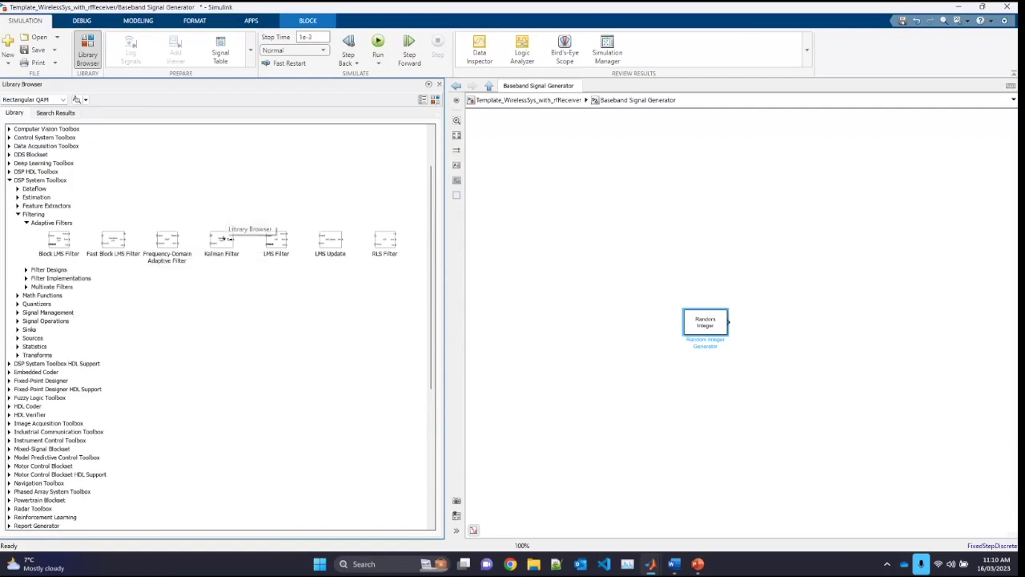
Place a trial Kalman Filter block in the Baseband Signal Generator subsystem, delete it and close the block library
mouse_move(221, 239)
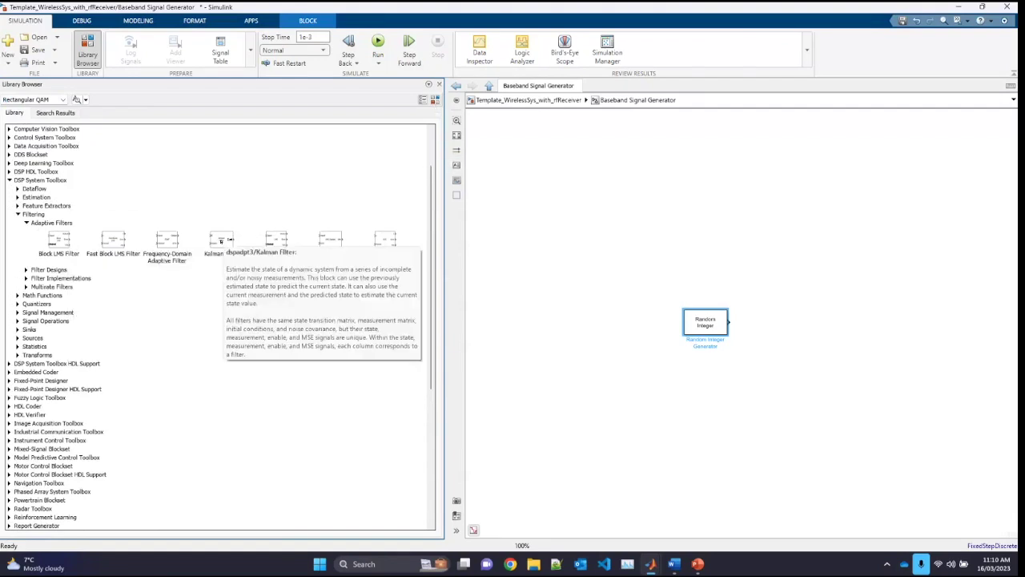
left_click_drag(221, 239, 443, 242)
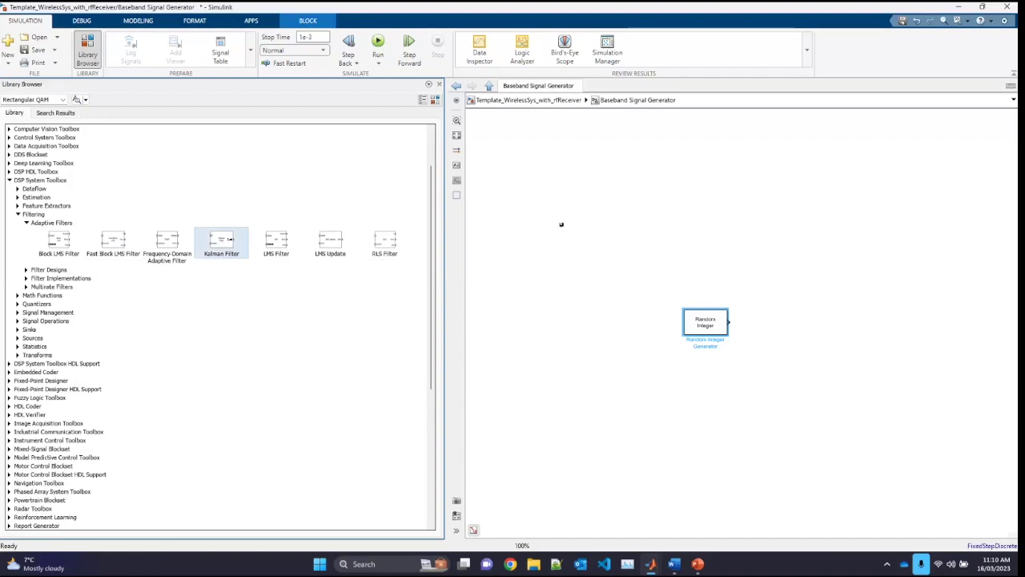
left_click_drag(560, 224, 559, 224)
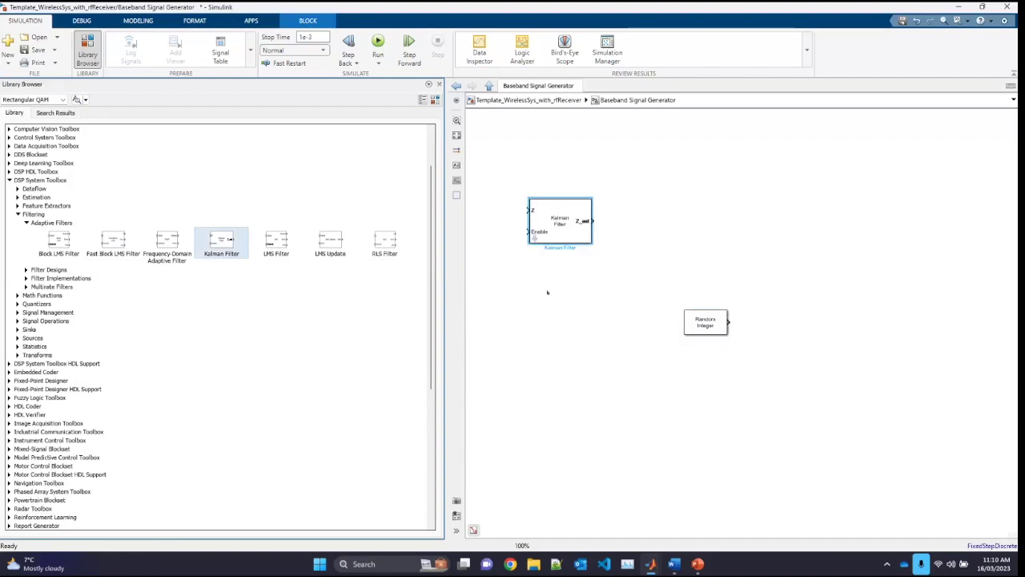
left_click_drag(506, 180, 631, 269)
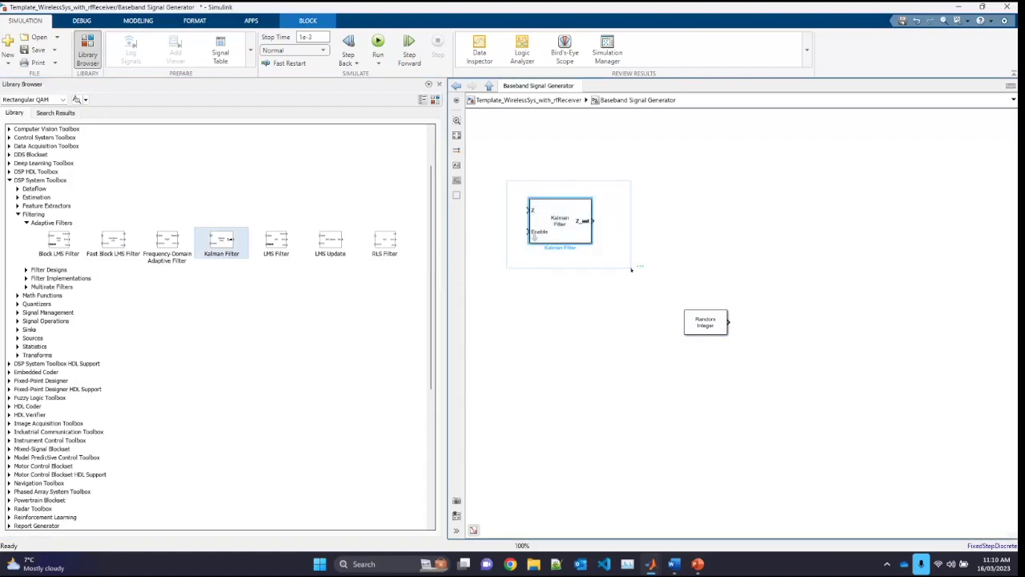
key("Delete")
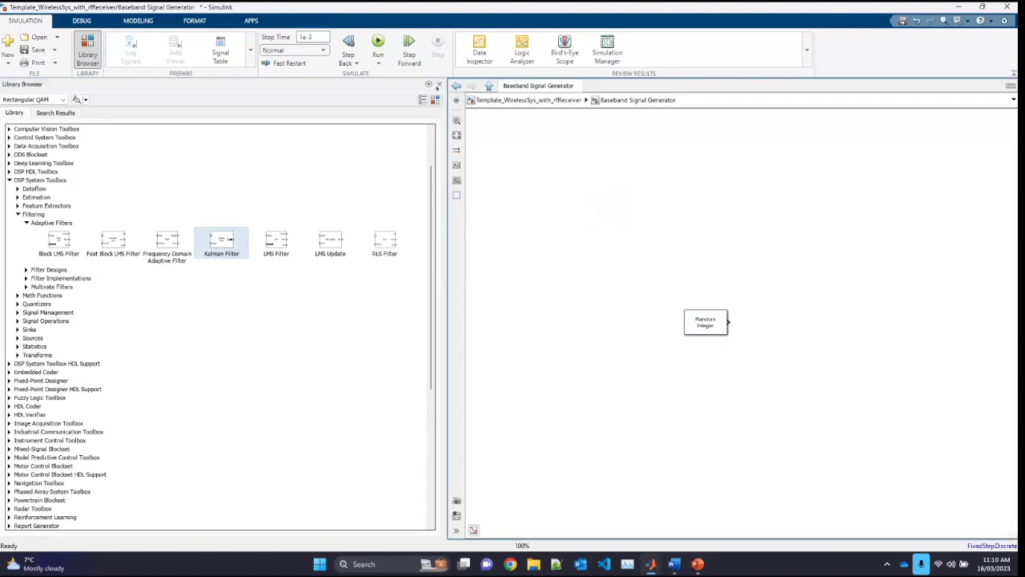
left_click(438, 84)
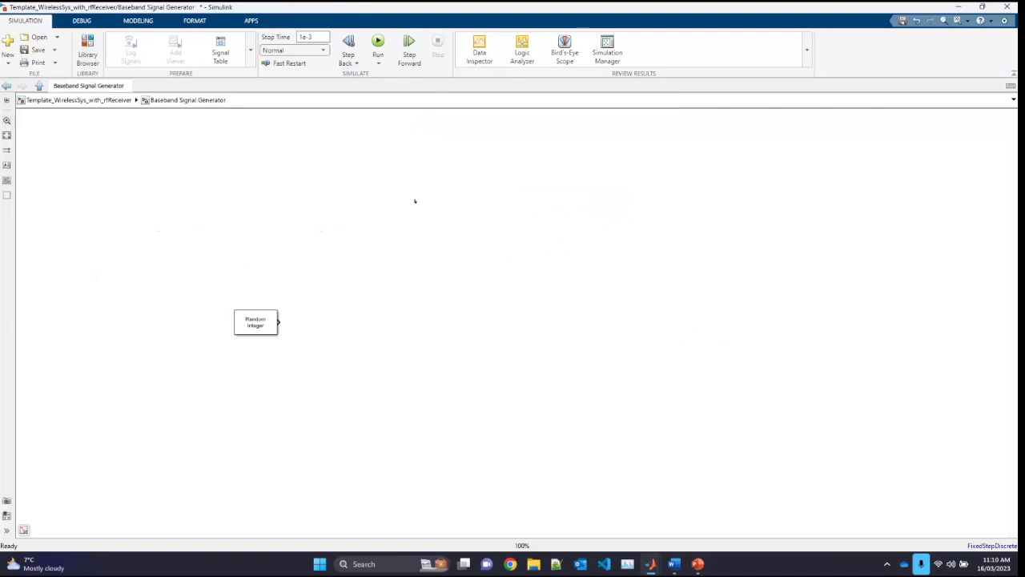
Set the Random Integer Generator's set size to 2^M, using the workspace variable M
double_click(266, 324)
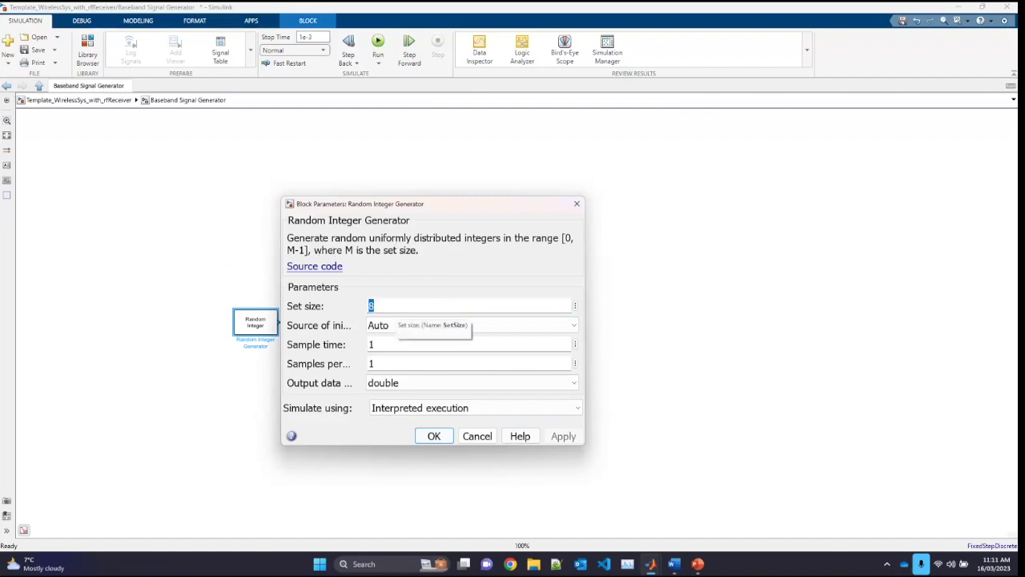
key("BackSpace")
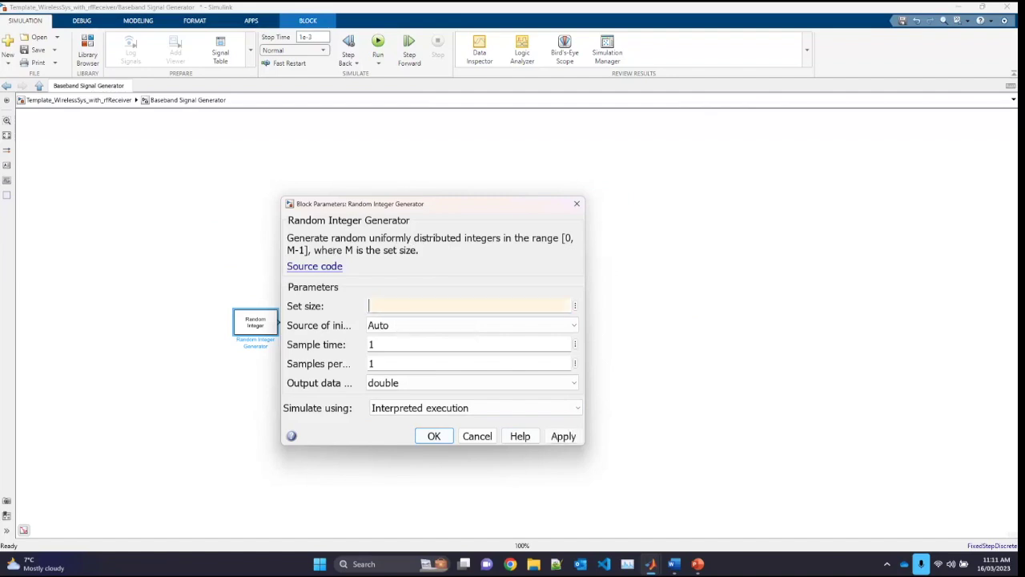
type("2^M")
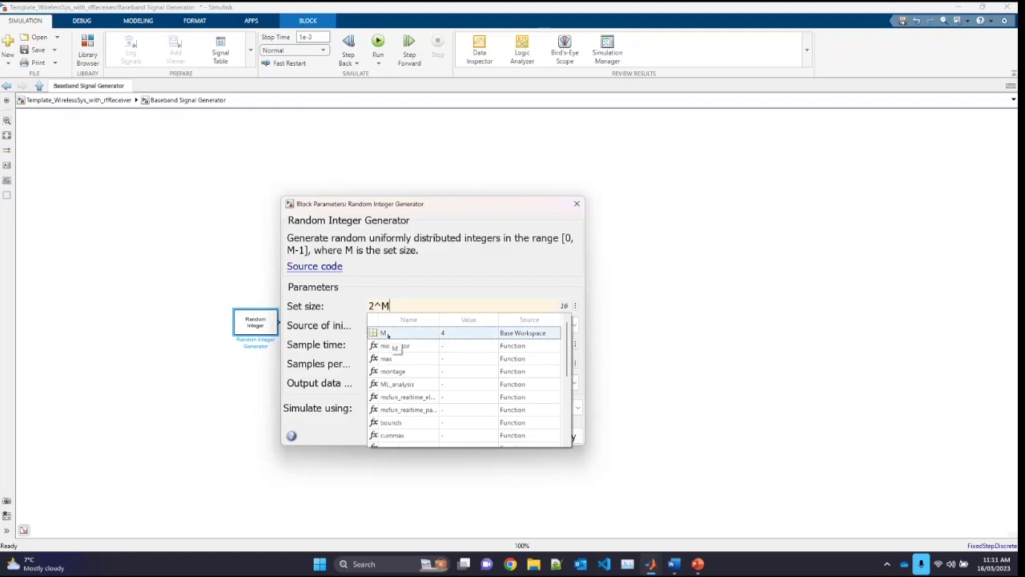
left_click(387, 333)
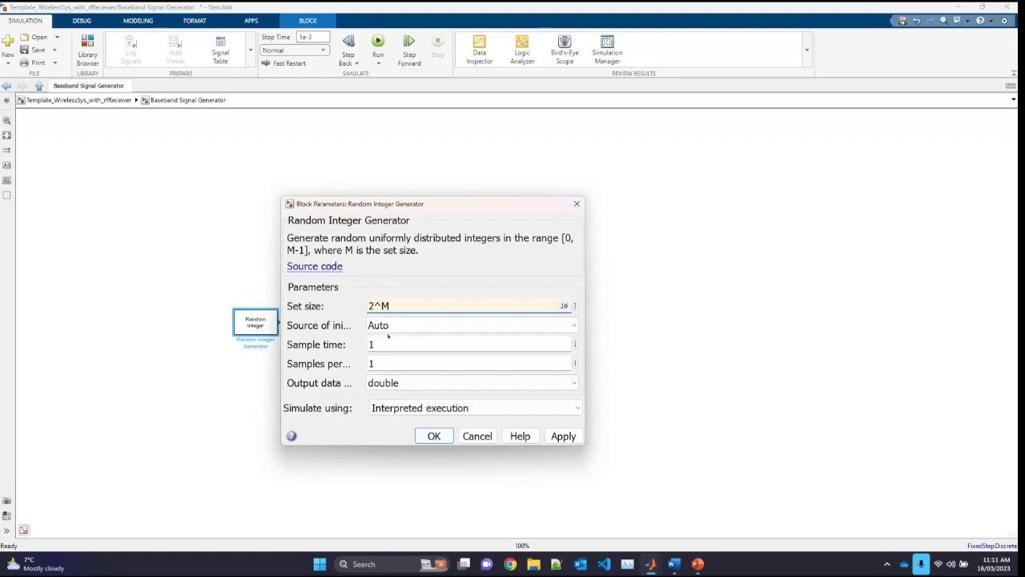
Switch the generator's source of initial seed to Parameter and set the initial seed to 37
left_click(394, 328)
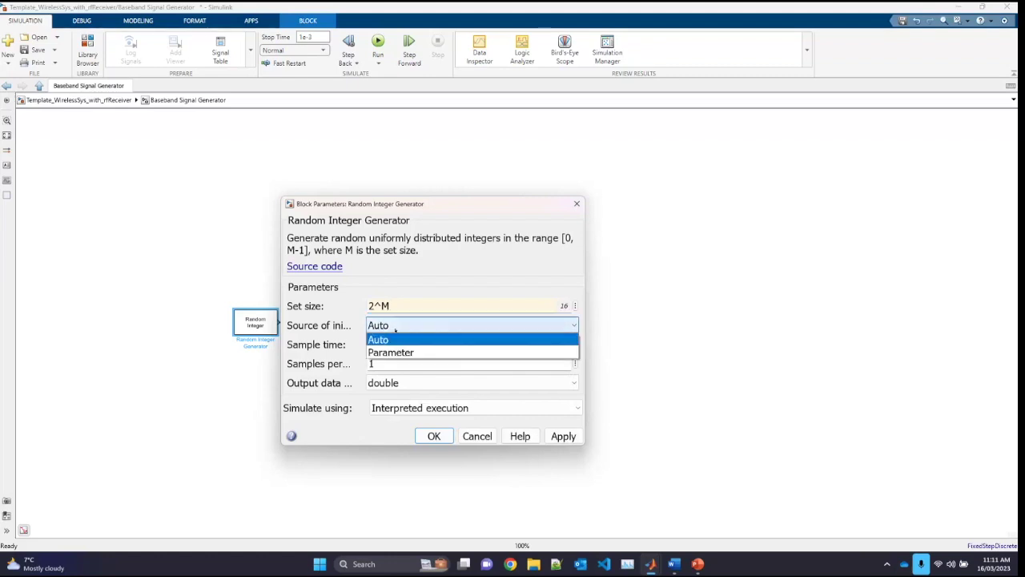
left_click(391, 353)
double_click(370, 344)
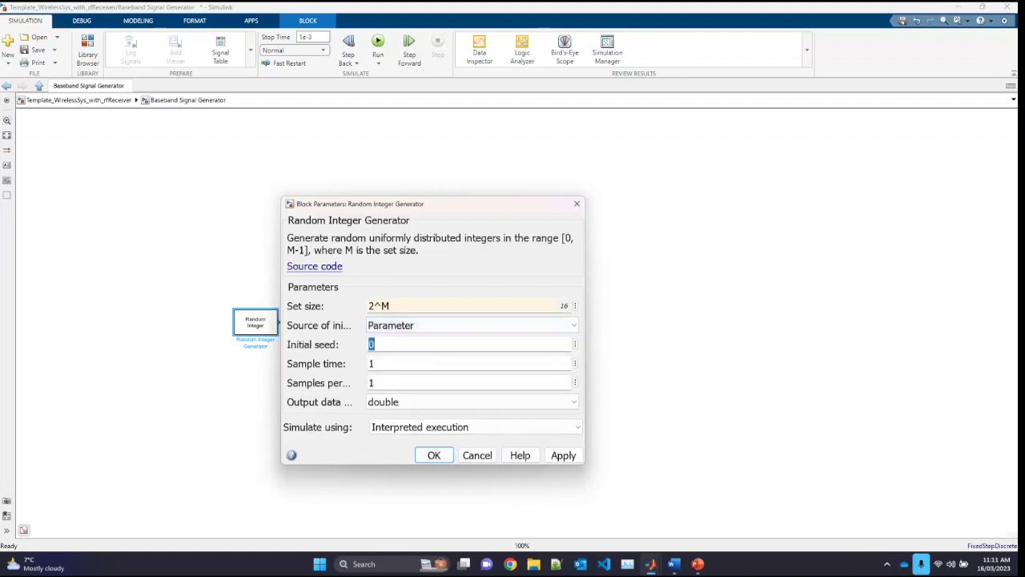
type("37")
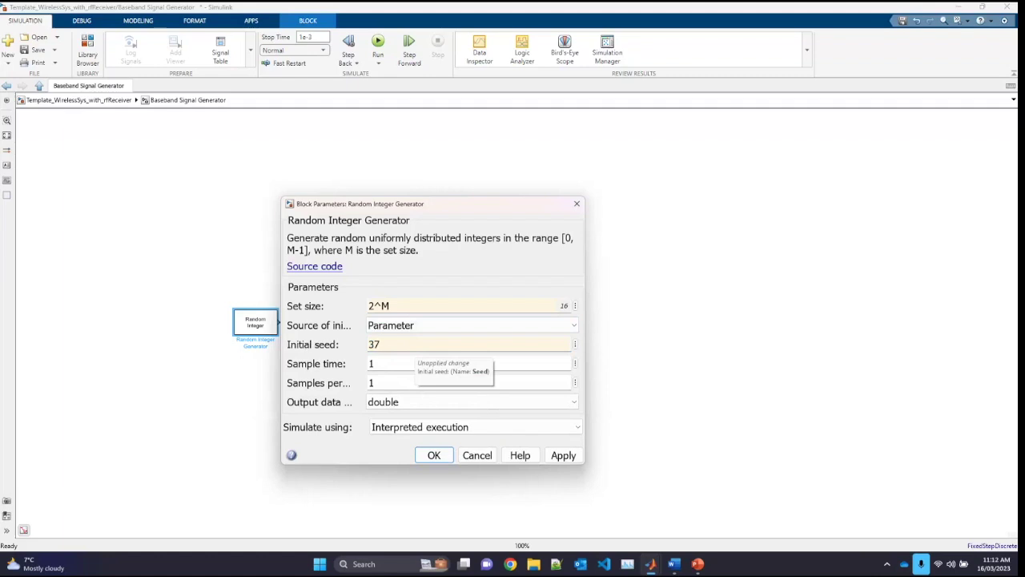
Set the generator's sample time to the workspace variable sampleTime
key("Tab")
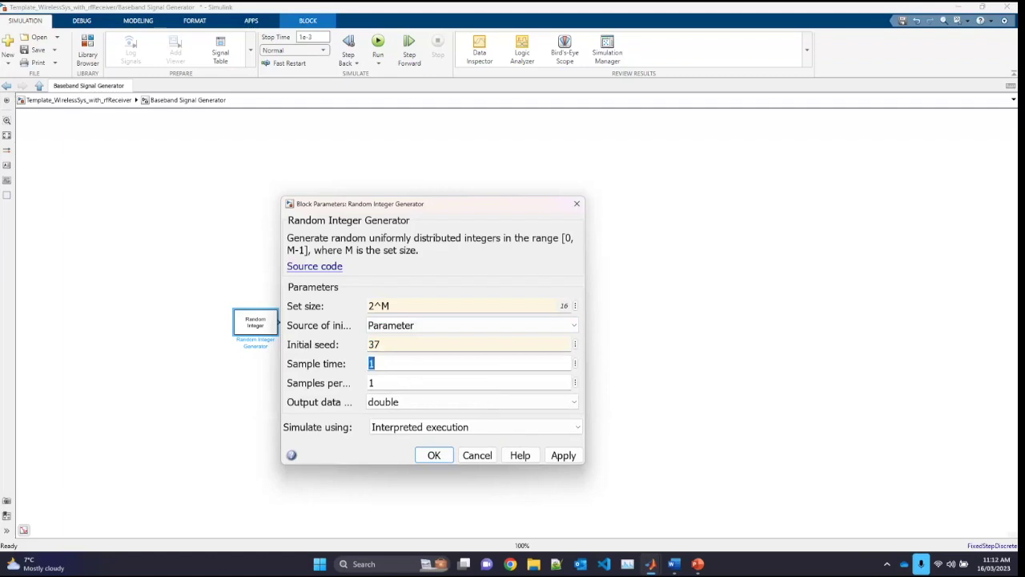
key("BackSpace")
type("sam")
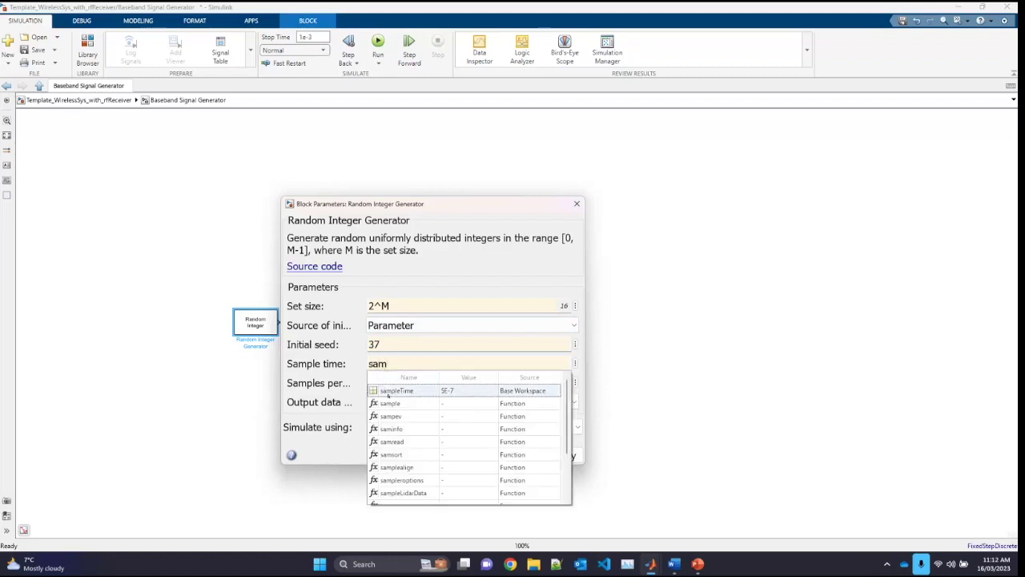
left_click(388, 390)
Set the generator's samples per frame to the workspace variable FrameLength and apply the block parameters
key("Tab")
key("BackSpace")
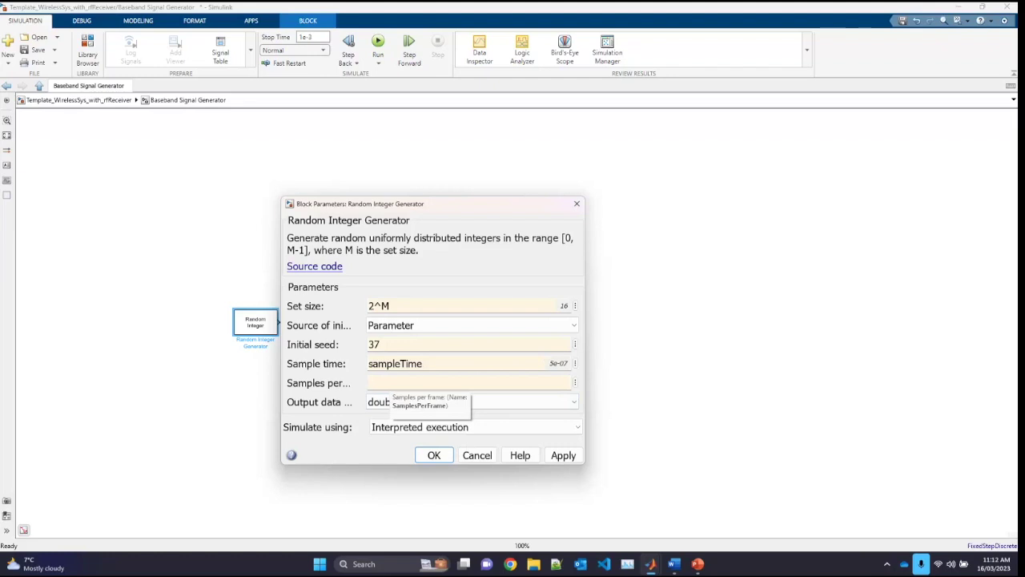
type("fra")
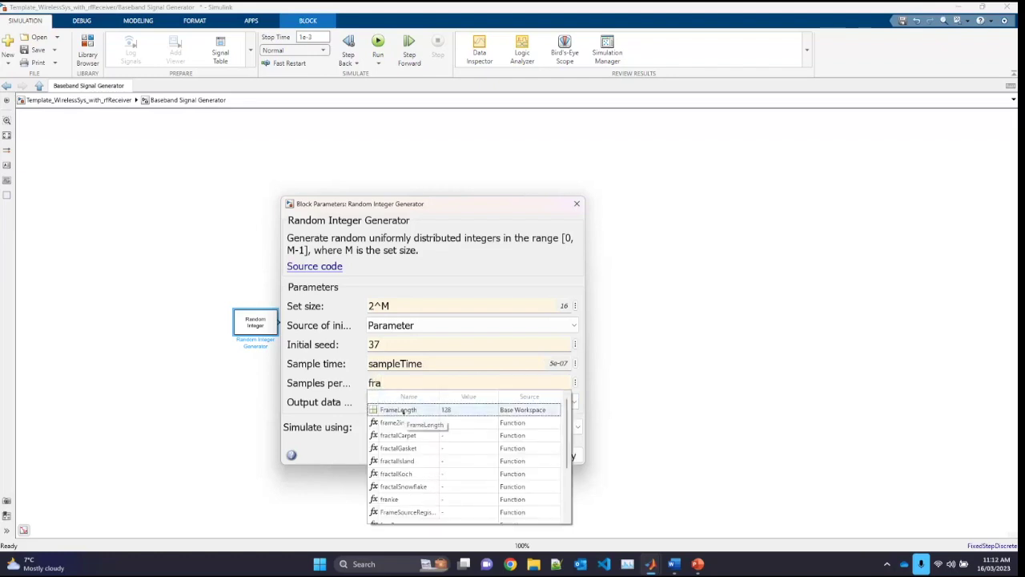
left_click(403, 411)
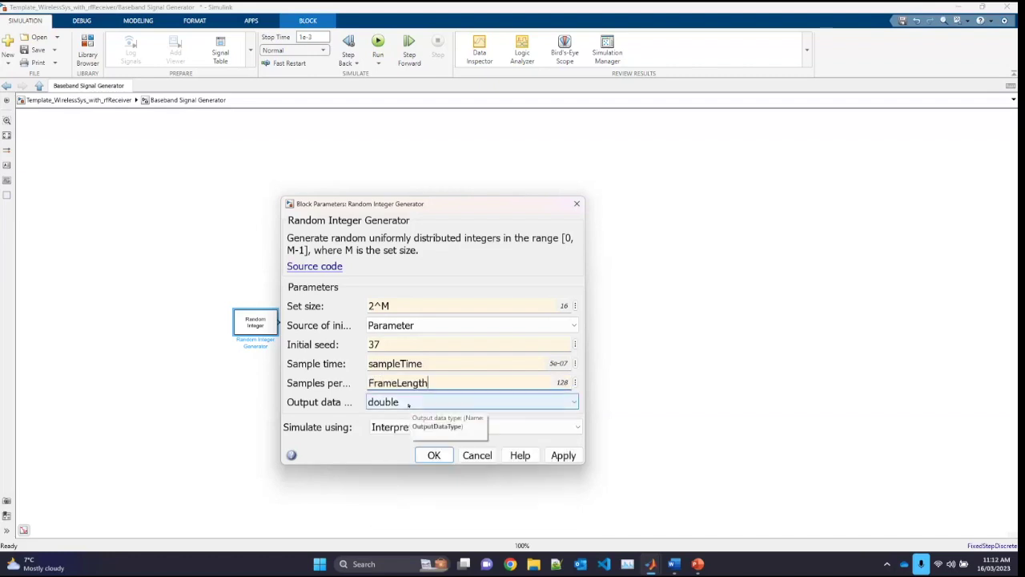
left_click(557, 455)
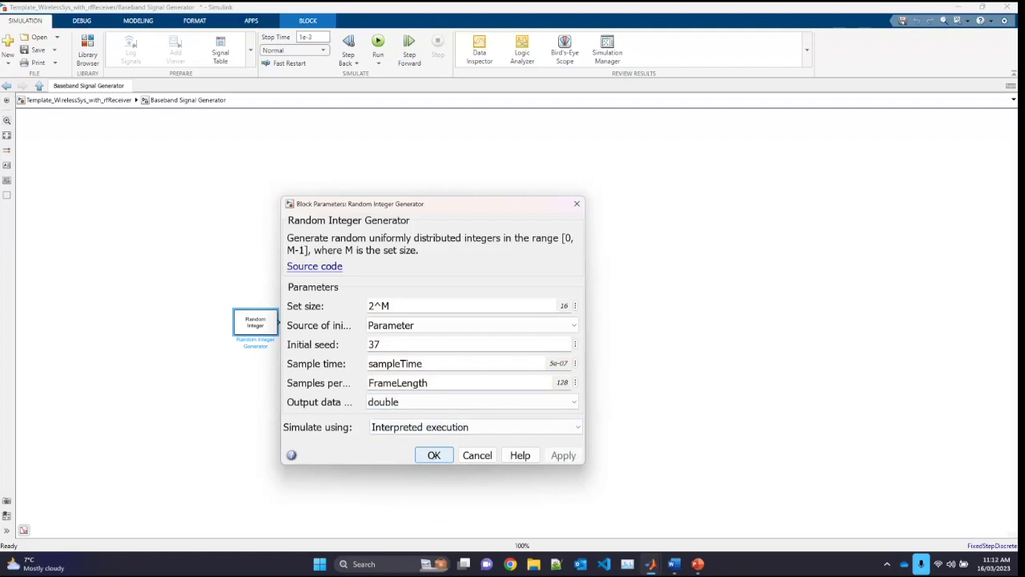
left_click(434, 455)
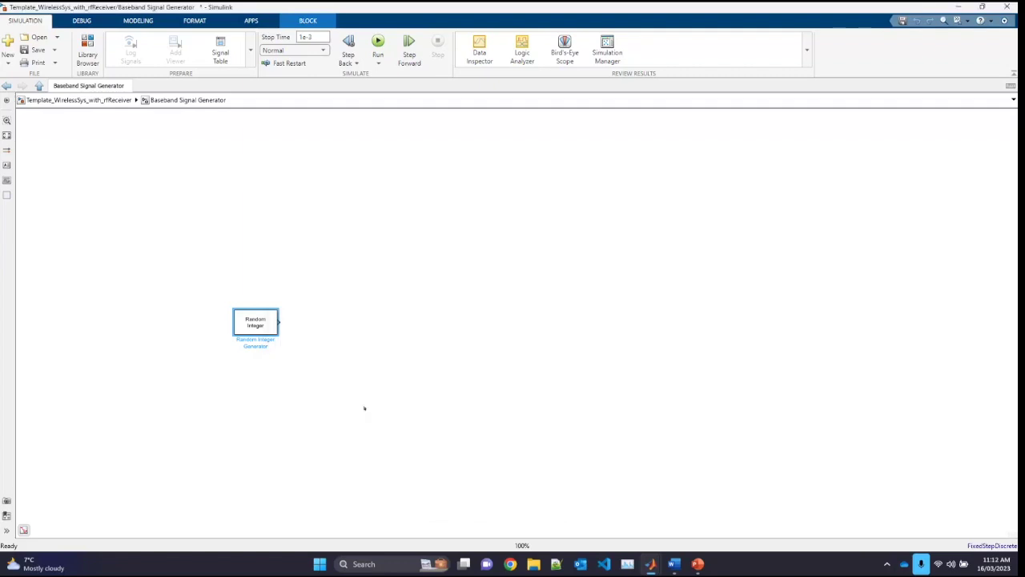
Move the Random Integer Generator block slightly up and to the left, and rename it Message
left_click(318, 330)
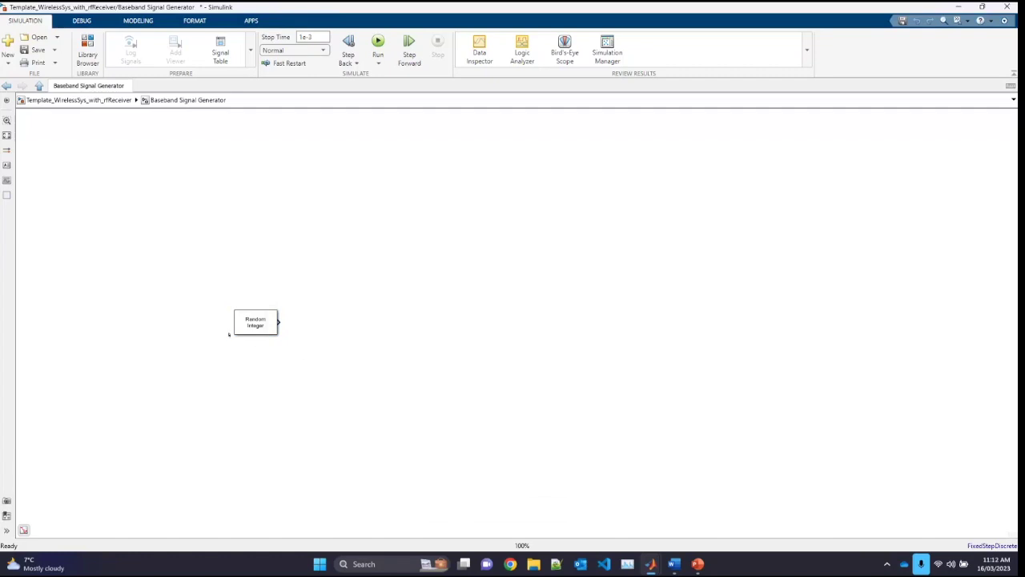
left_click_drag(243, 327, 209, 317)
double_click(212, 331)
key("ctrl+a")
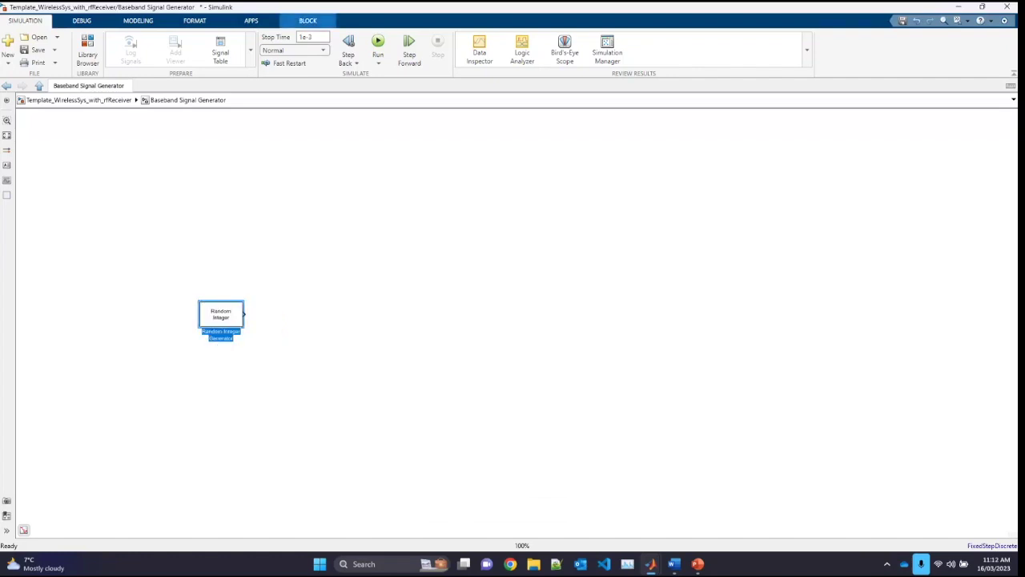
type("Modu")
type("age")
left_click(245, 346)
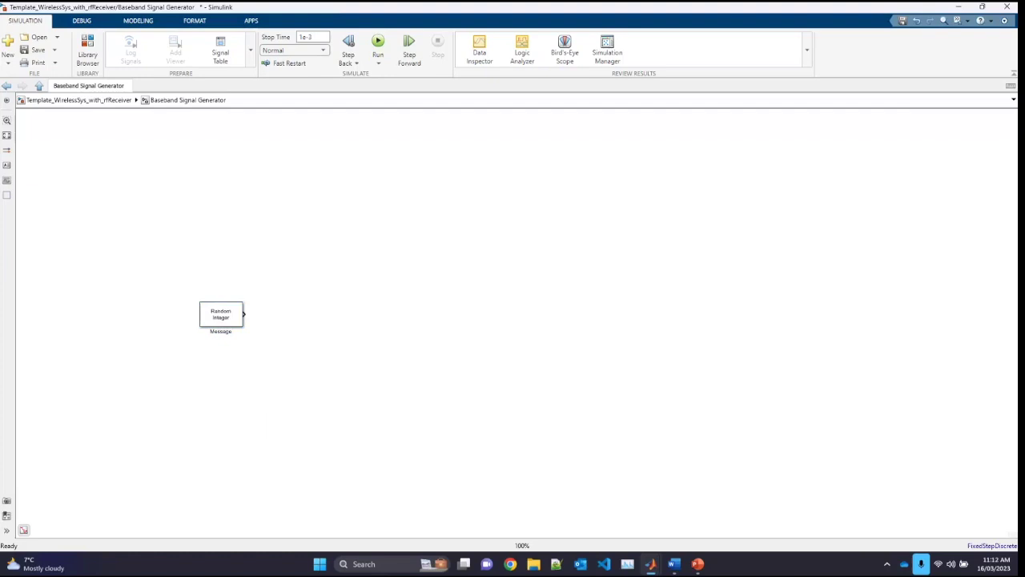
Add a Rectangular QAM Modulator Baseband block to the right of the Message block, aligned with its output
double_click(290, 316)
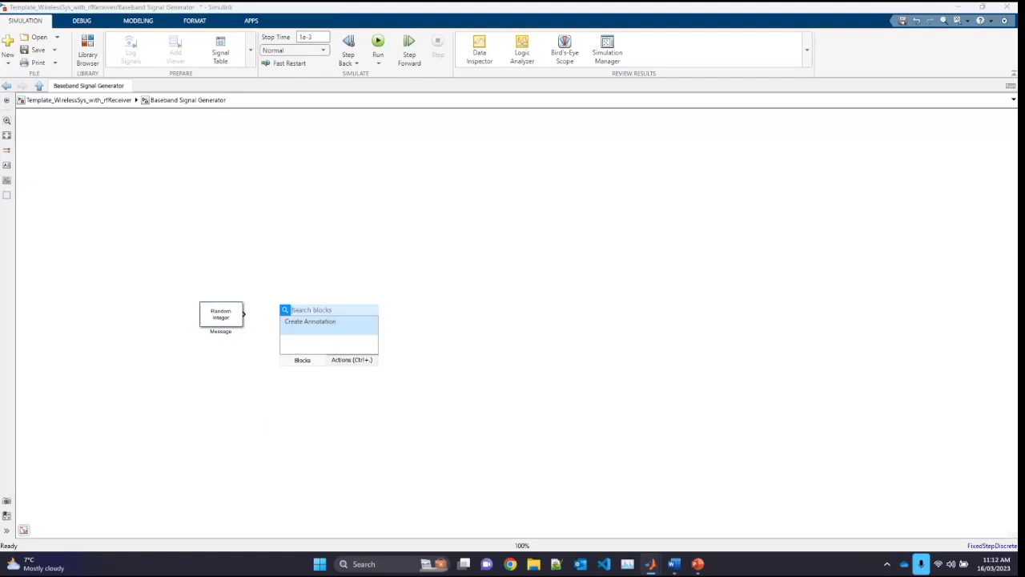
type("rect")
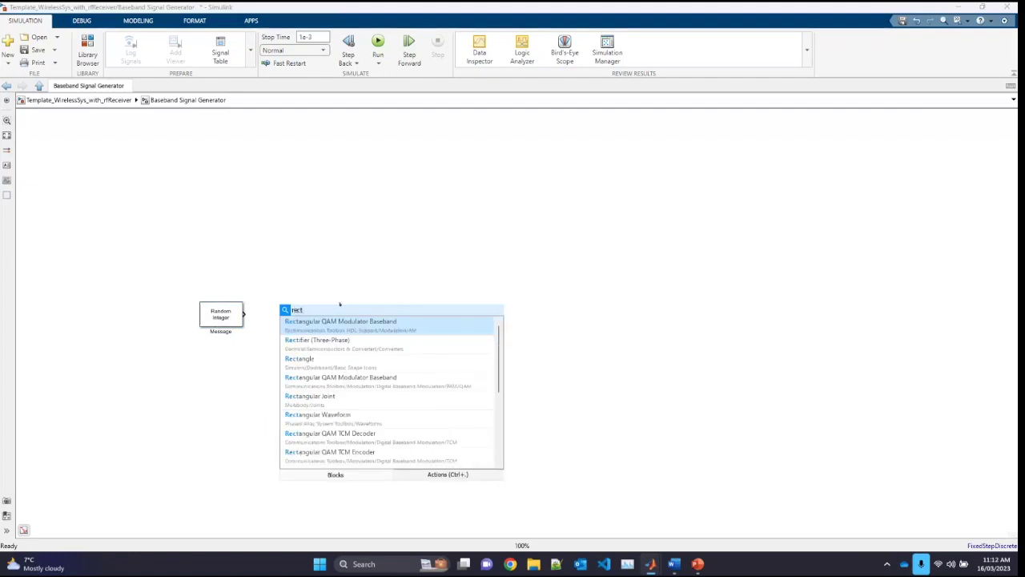
left_click(347, 331)
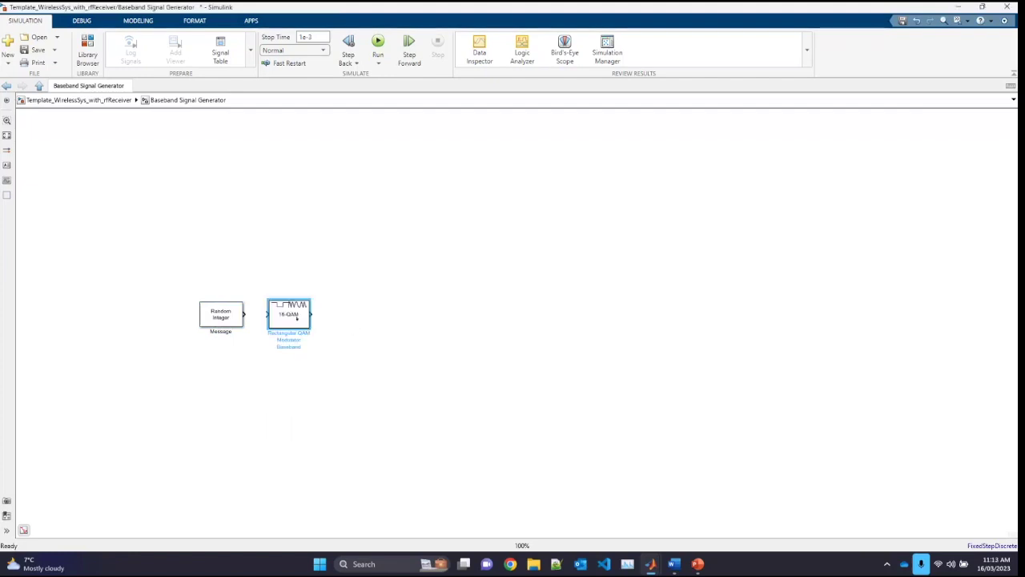
left_click_drag(315, 319, 306, 321)
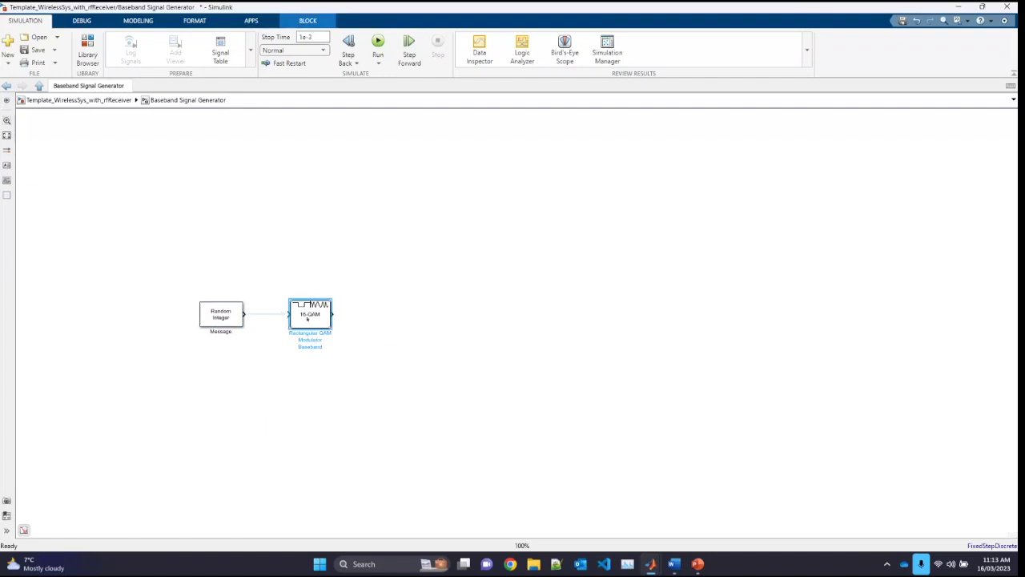
Set the M-ary number of the Rectangular QAM Modulator Baseband block to 2^M, using the workspace variable M
double_click(306, 318)
key("BackSpace")
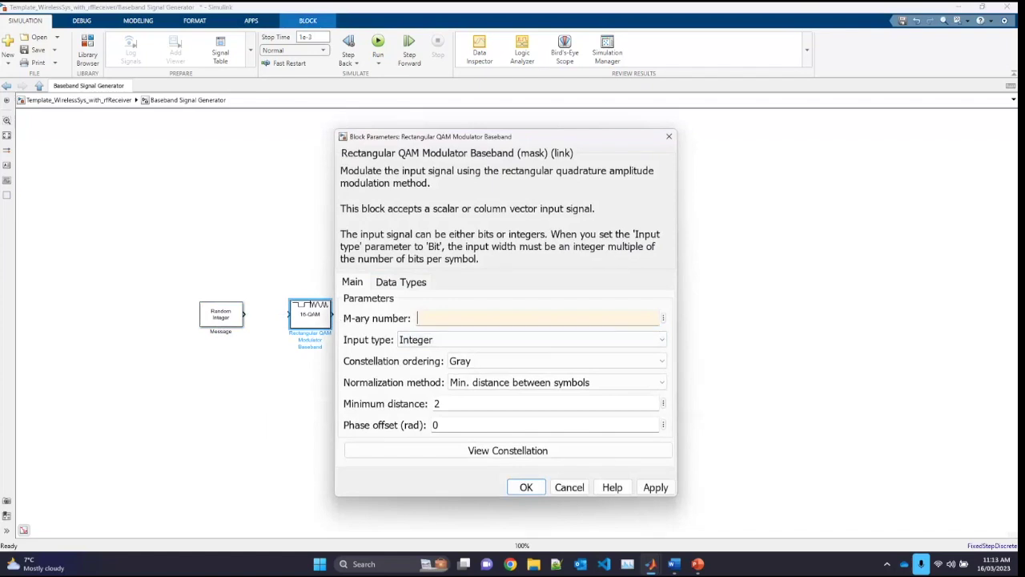
type("2")
type("^M")
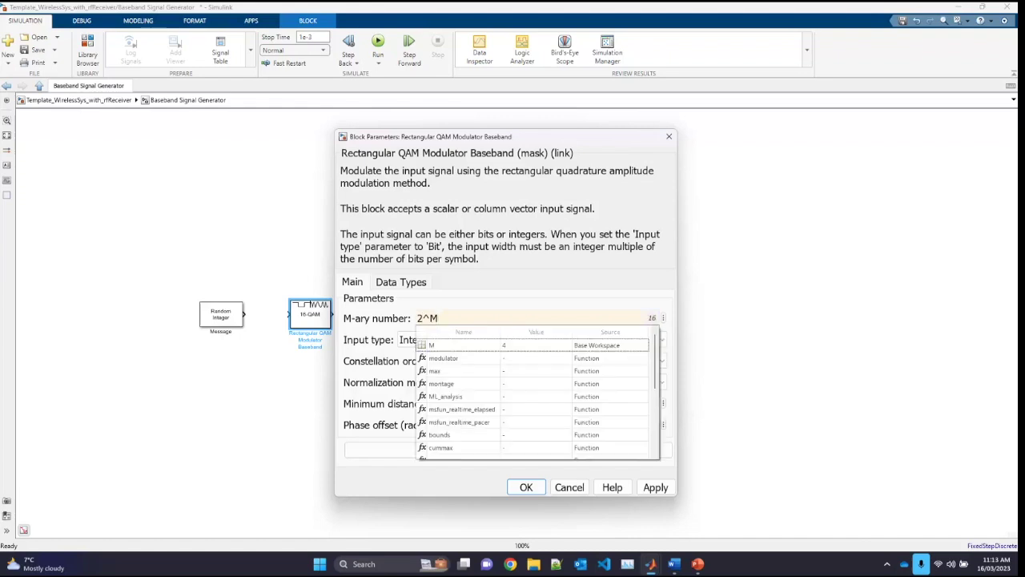
left_click(443, 345)
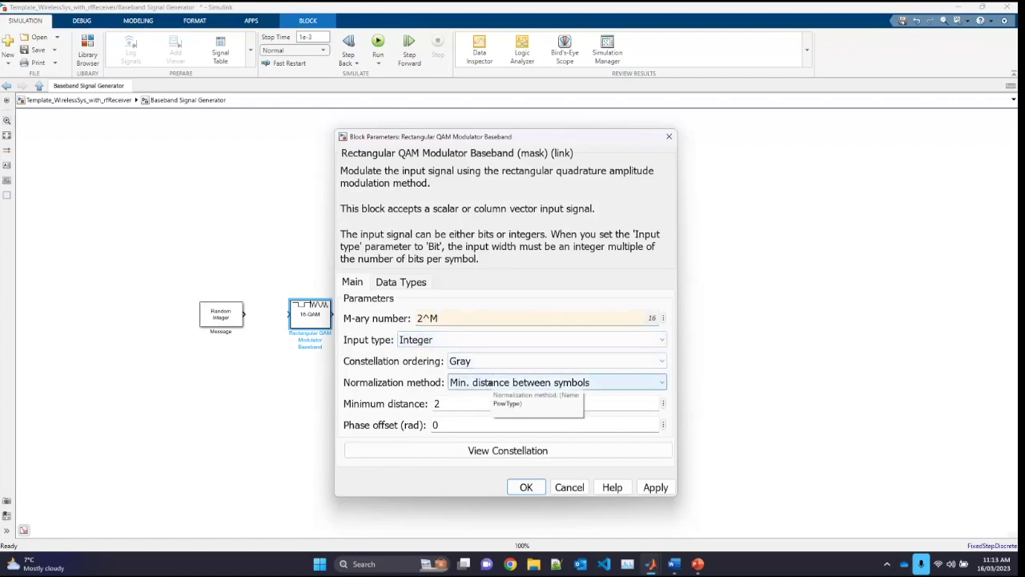
Set the QAM modulator's normalization method to Average Power and apply the block parameters
left_click(486, 383)
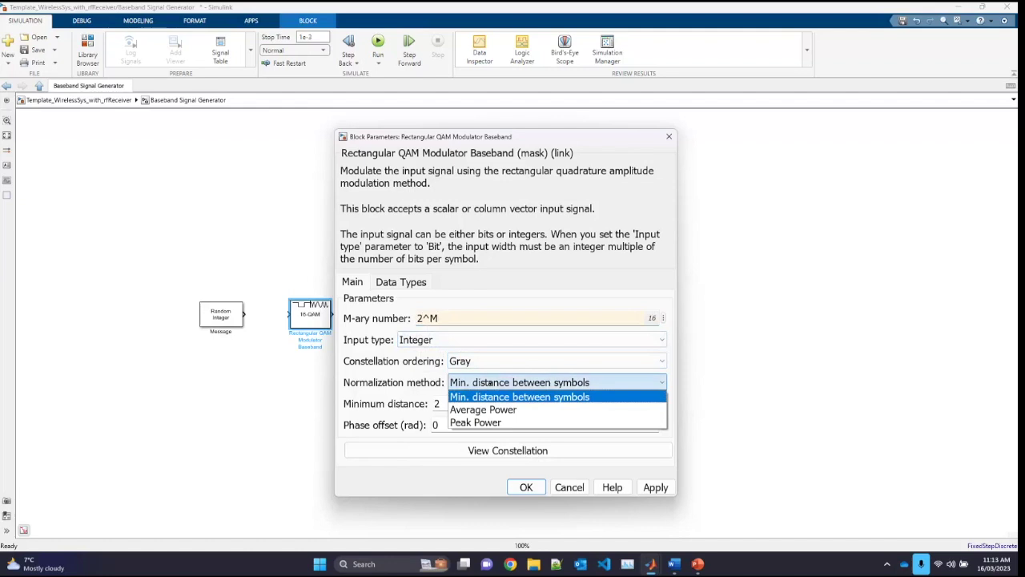
left_click(483, 409)
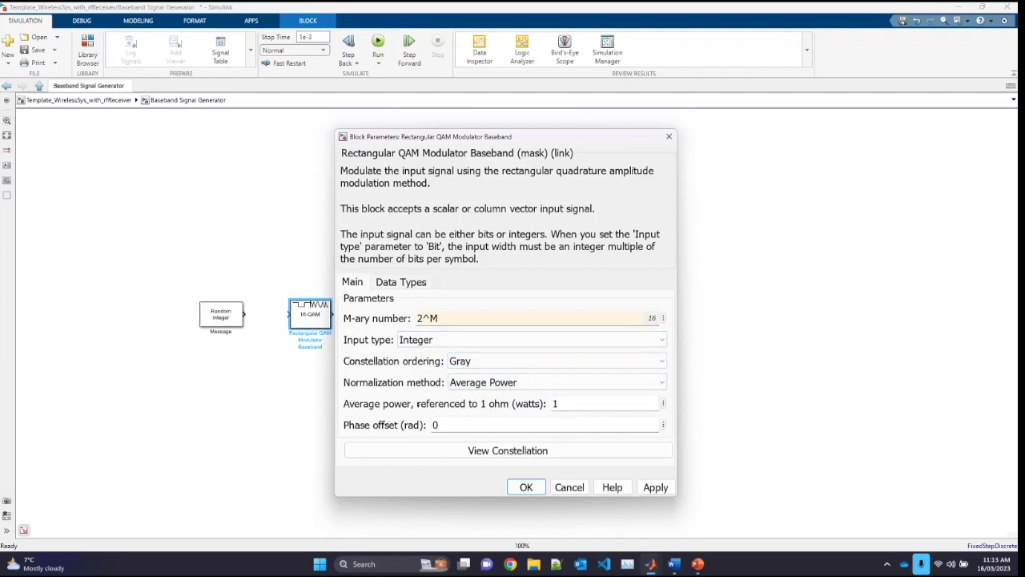
left_click(656, 487)
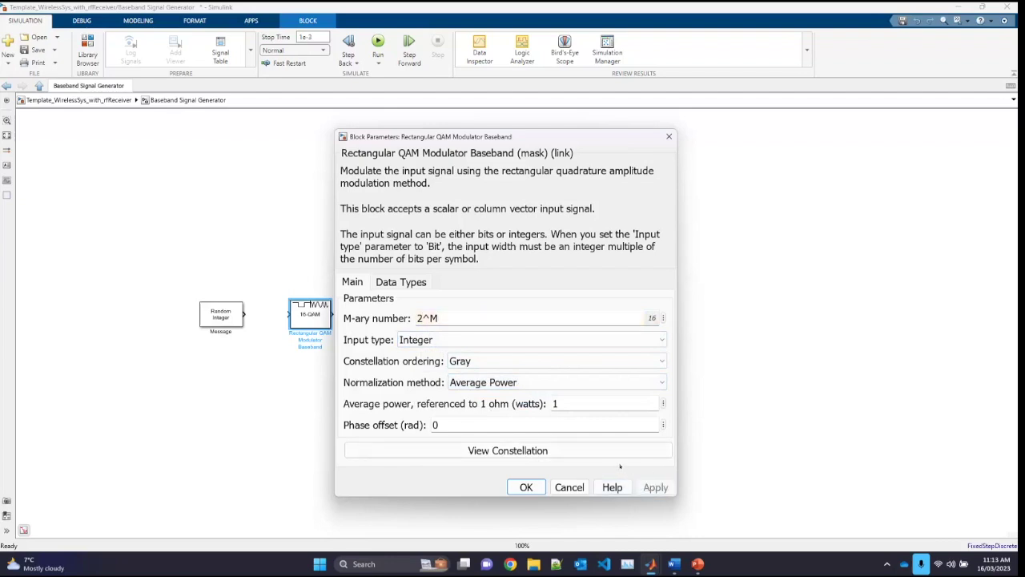
View the QAM modulator's constellation diagram, then close the figure and the block parameters
left_click(551, 451)
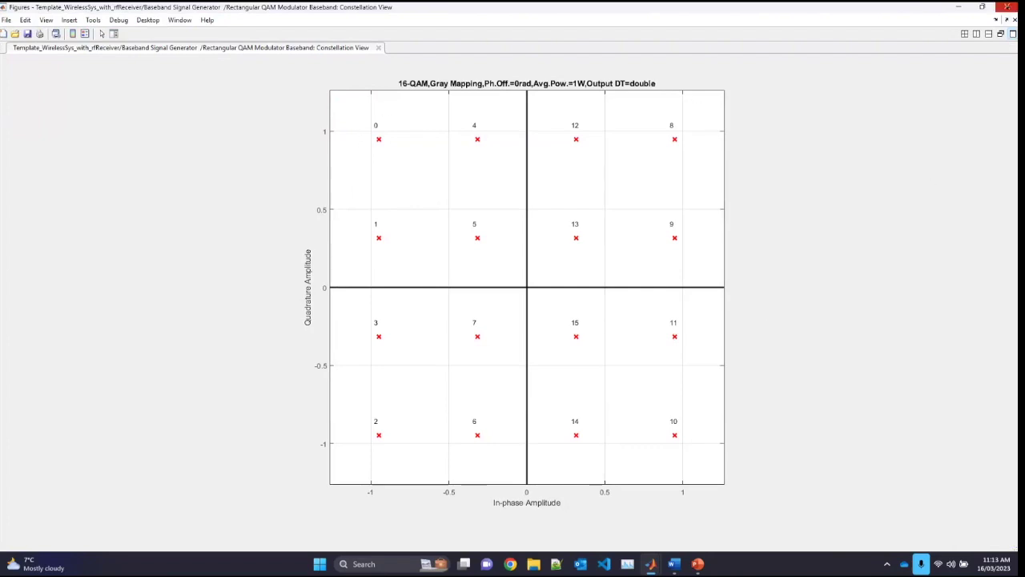
left_click(1006, 6)
left_click(527, 487)
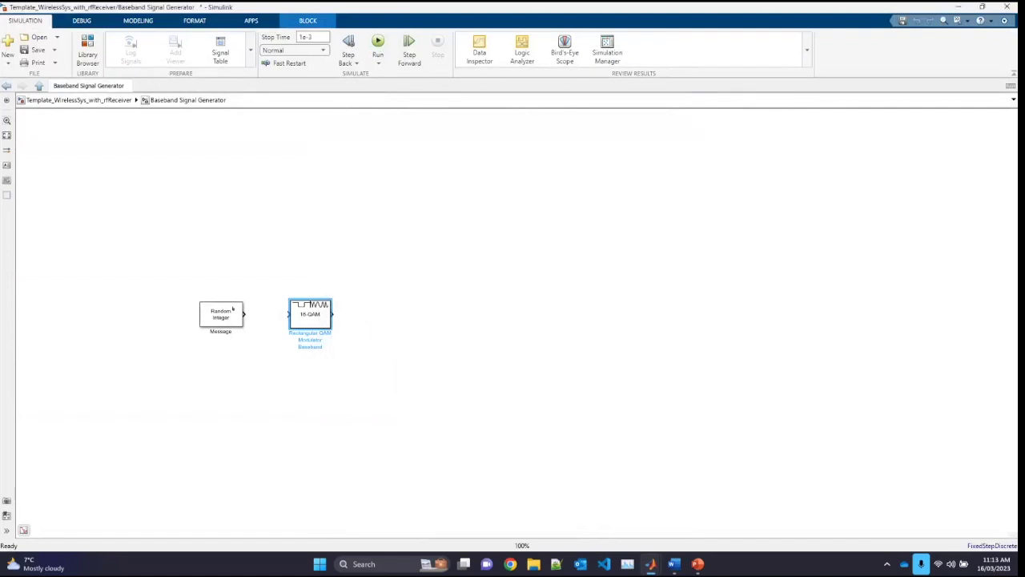
Connect Message to the QAM modulator and add a Raised Cosine Transmit Filter block wired to the modulator's output
left_click_drag(244, 313, 289, 313)
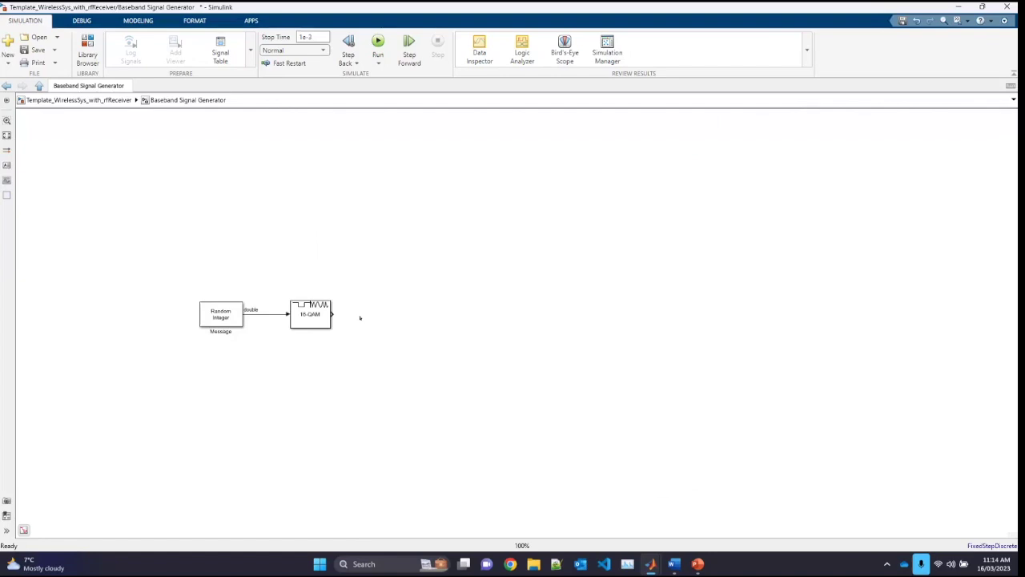
double_click(360, 318)
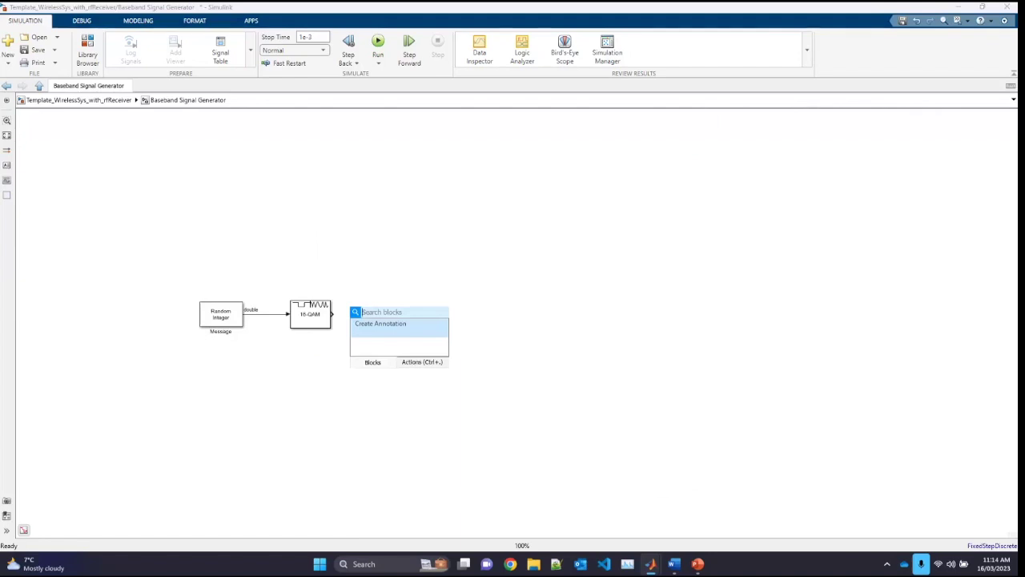
type("rai")
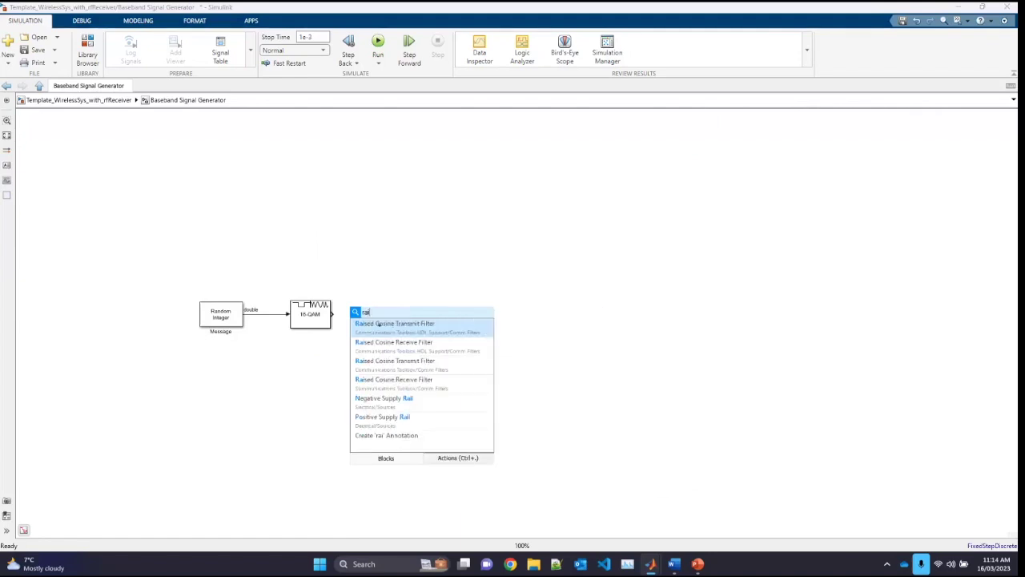
left_click(395, 324)
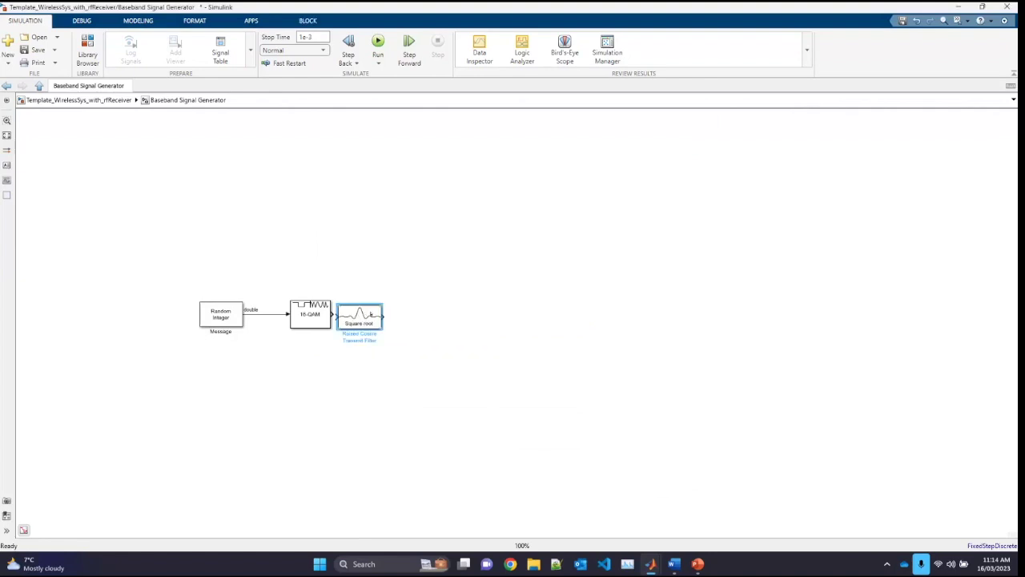
left_click(384, 310)
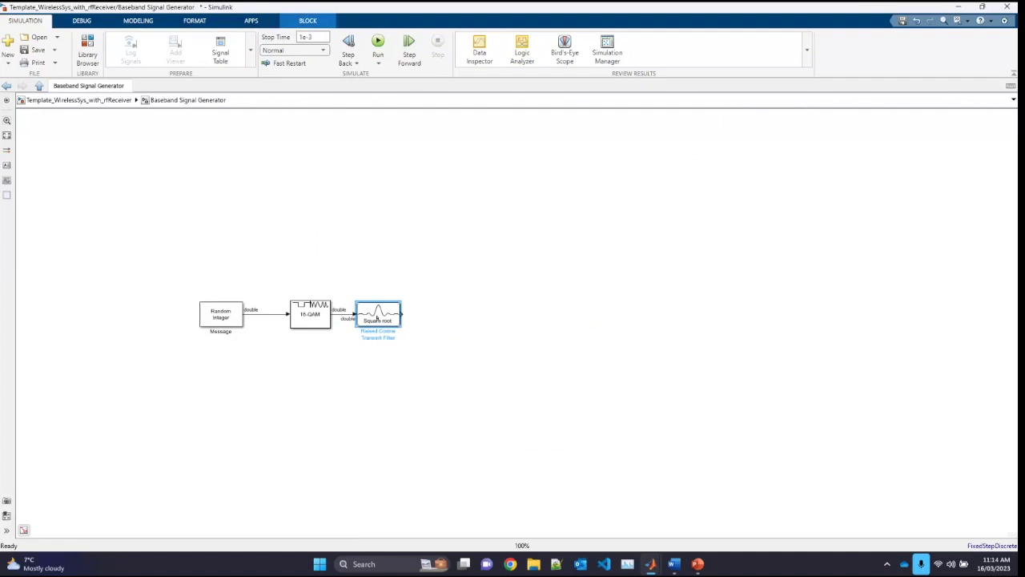
Open the block parameters of the Raised Cosine Transmit Filter
double_click(377, 318)
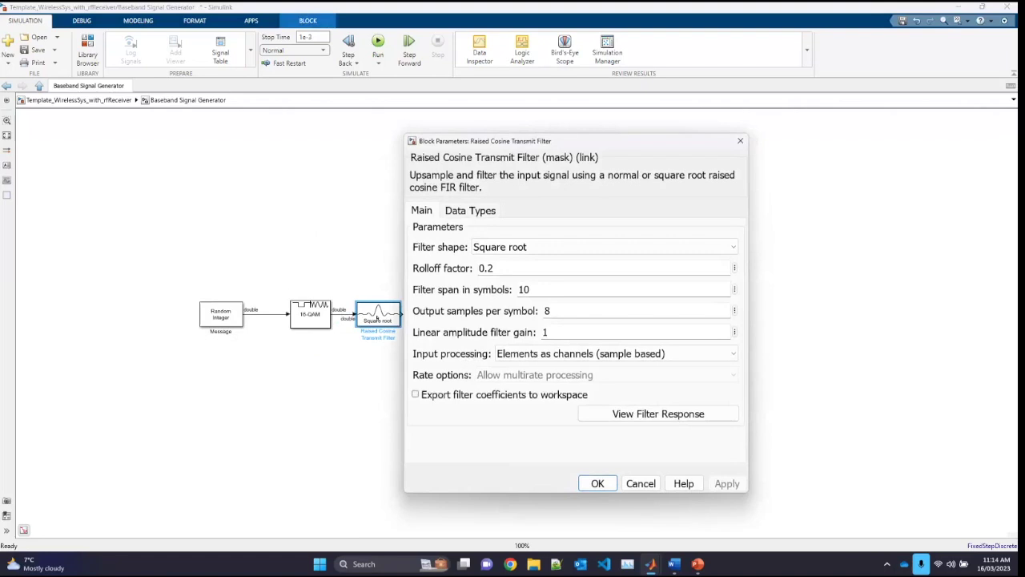